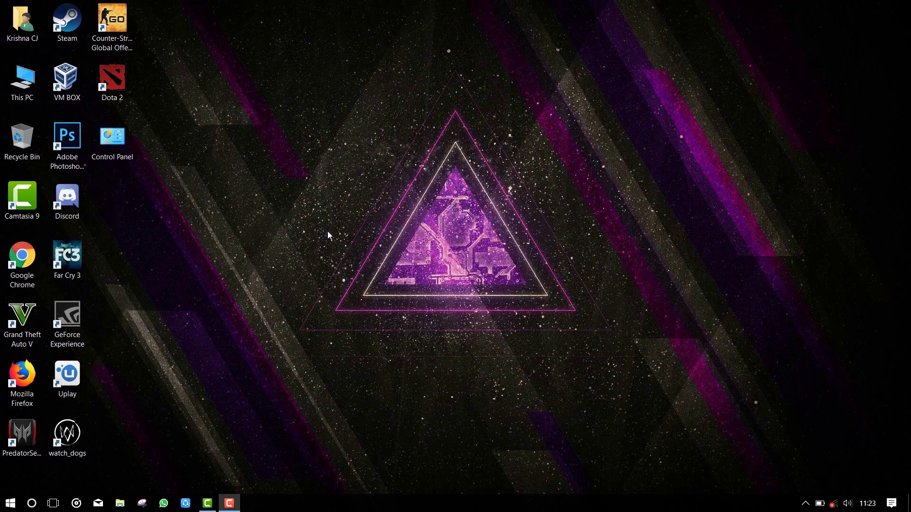
# - Open Disk Management by running diskmgmt.msc and maximize its window
pyautogui.press('super+r')
pyautogui.write('d')
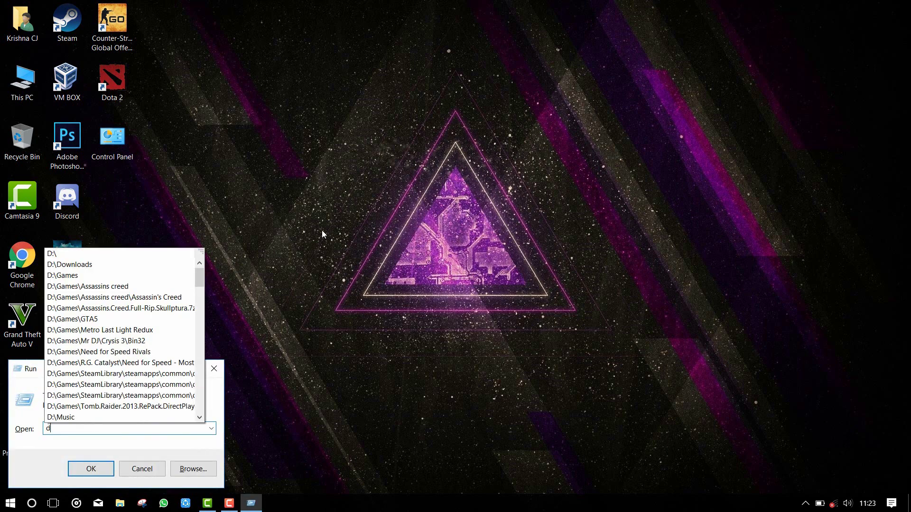
pyautogui.write('iskmgmt.')
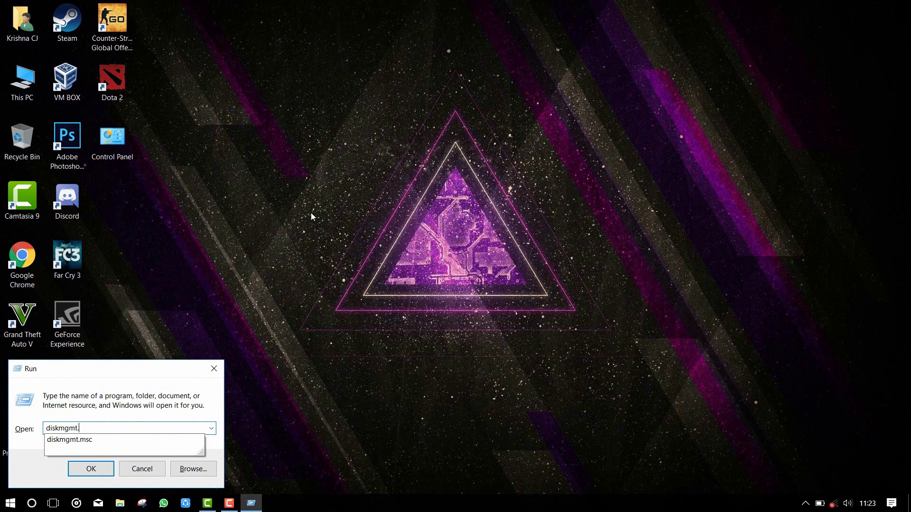
pyautogui.write('msc')
pyautogui.press('Return')
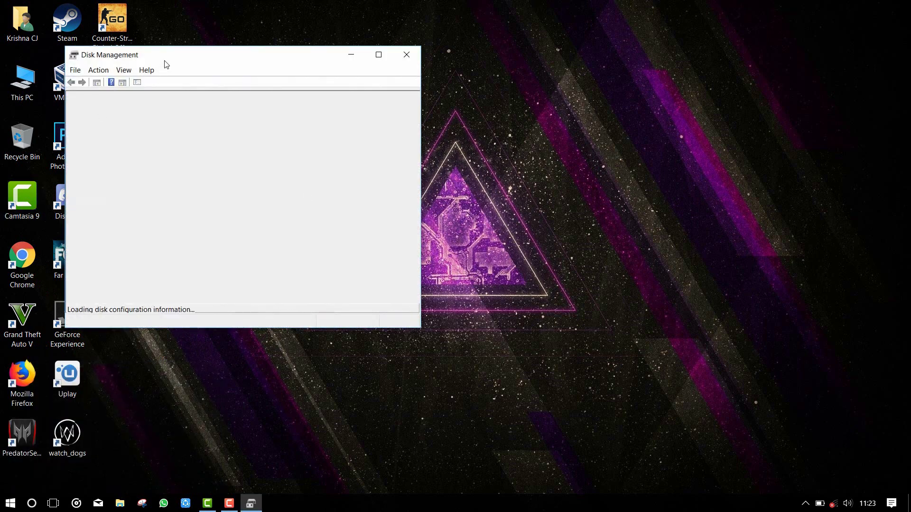
pyautogui.moveTo(167, 63); pyautogui.dragTo(216, 68)
pyautogui.click(429, 60)
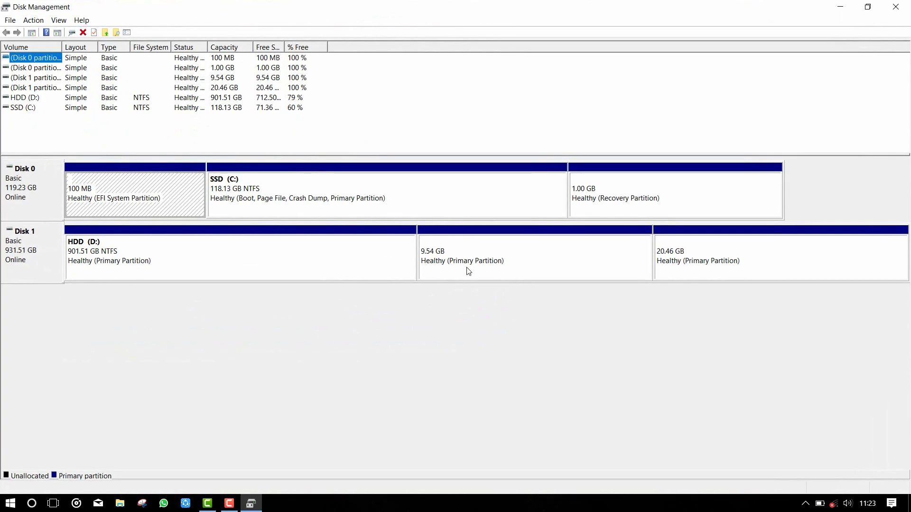
# - Examine the partitions on Disk 1, comparing the HDD (D:) volume with the two unlabelled primary partitions beside it
pyautogui.click(389, 261)
pyautogui.click(513, 259)
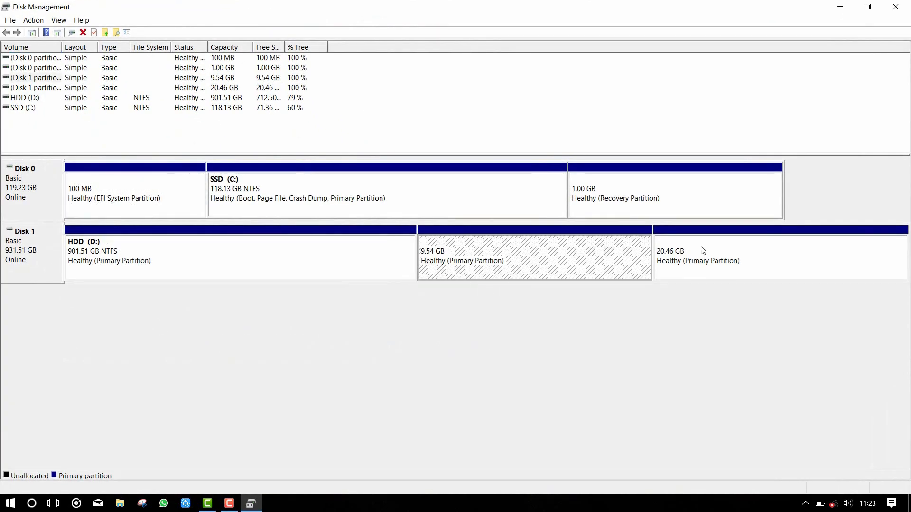
pyautogui.click(701, 250)
pyautogui.click(530, 259)
pyautogui.click(690, 262)
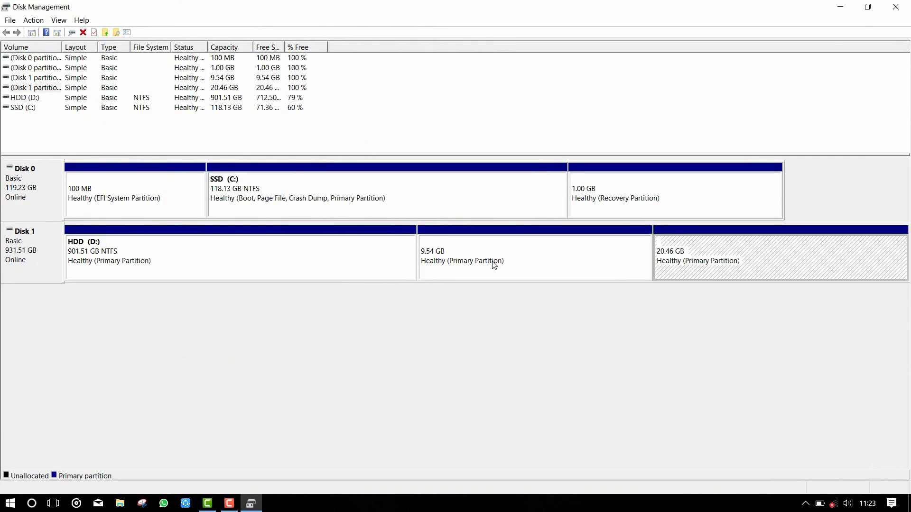
pyautogui.click(465, 265)
pyautogui.click(250, 260)
pyautogui.click(437, 260)
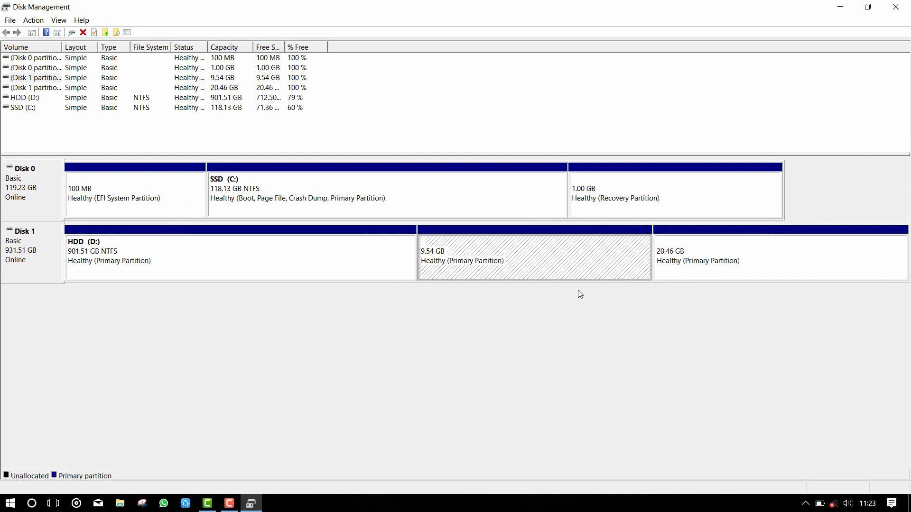
pyautogui.click(679, 265)
pyautogui.click(604, 270)
pyautogui.click(679, 262)
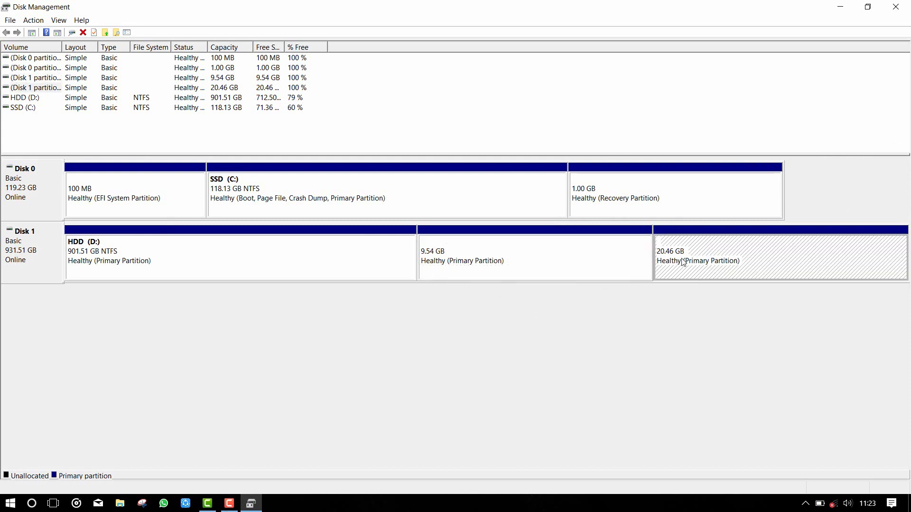
# - Delete the 9.54 GB primary partition on Disk 1, accepting that it was not created by Windows
pyautogui.click(605, 264)
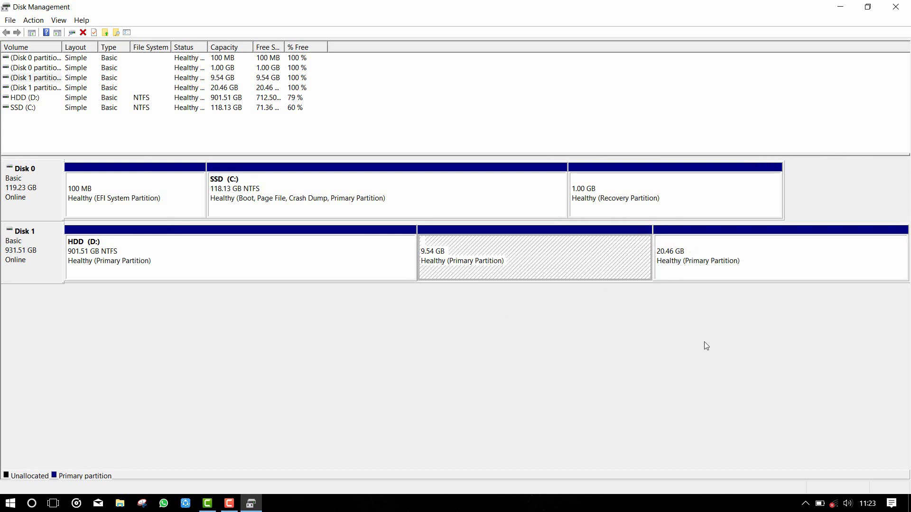
pyautogui.rightClick(594, 254)
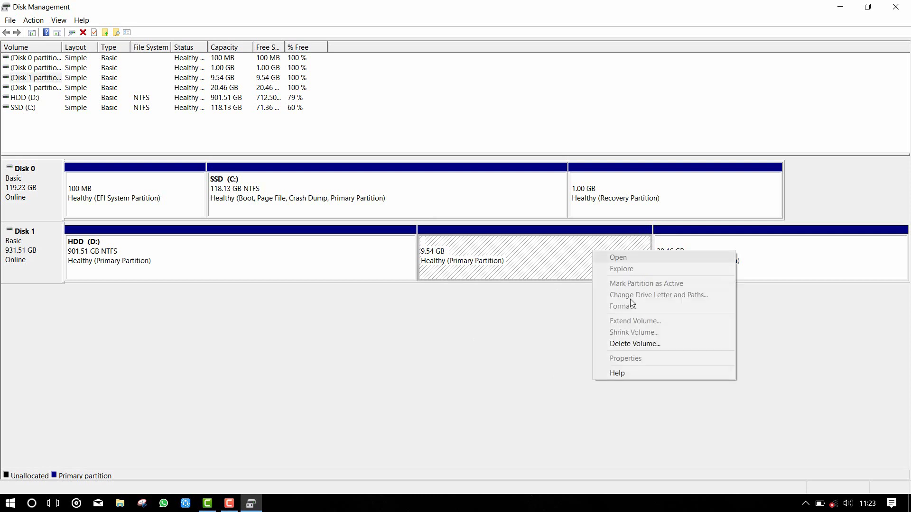
pyautogui.click(642, 344)
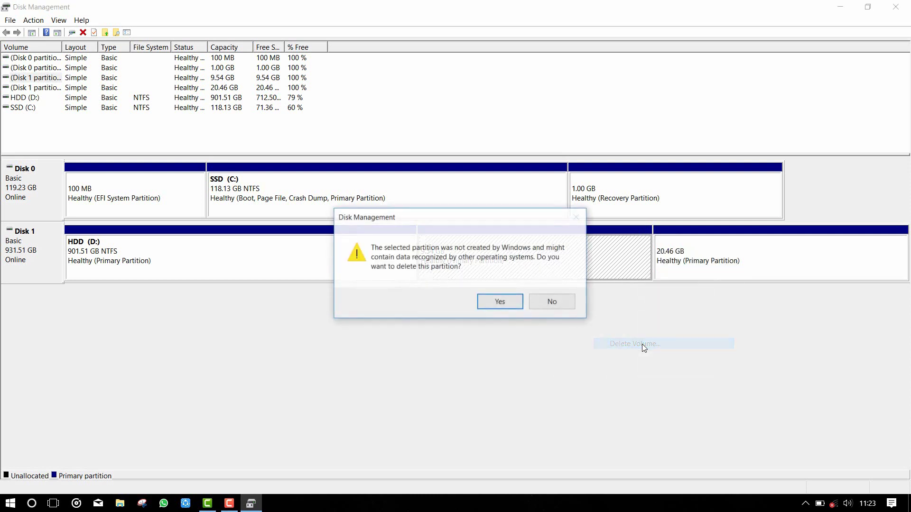
pyautogui.click(501, 304)
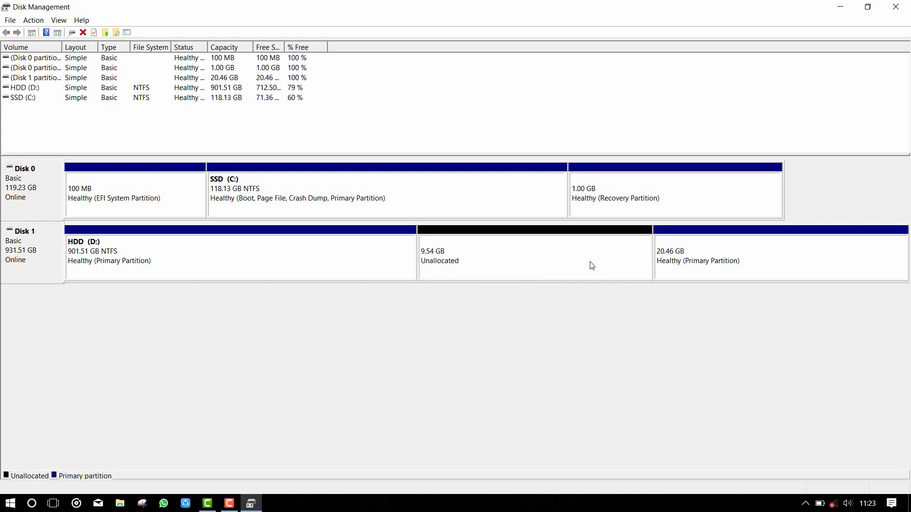
# - Delete the 20.46 GB primary partition on Disk 1 as well
pyautogui.click(684, 268)
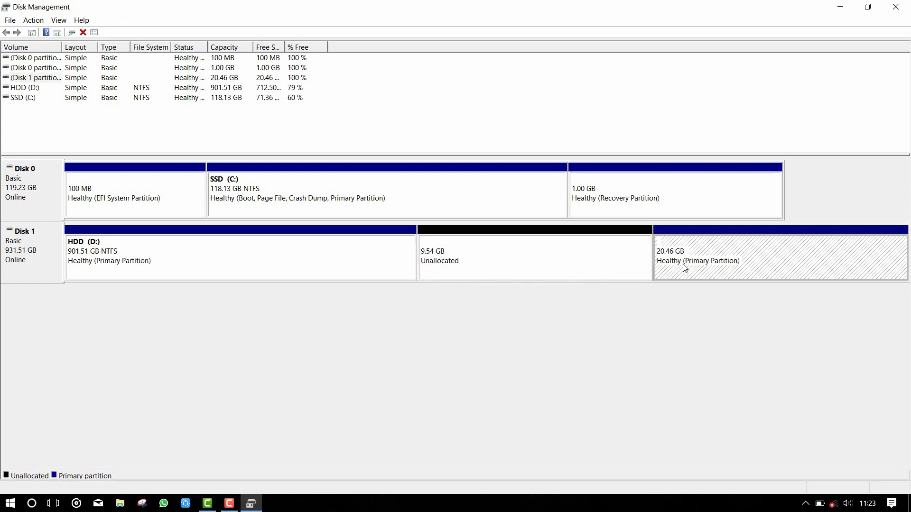
pyautogui.rightClick(688, 262)
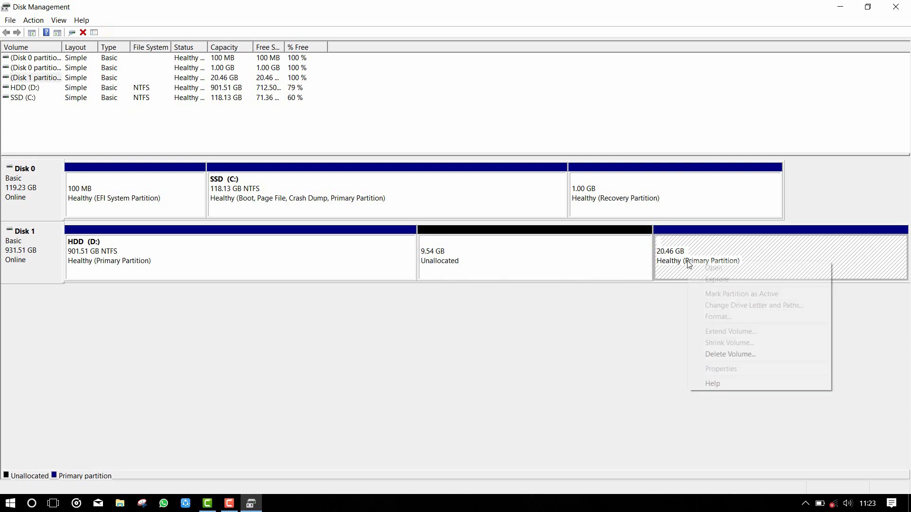
pyautogui.click(743, 356)
pyautogui.click(511, 305)
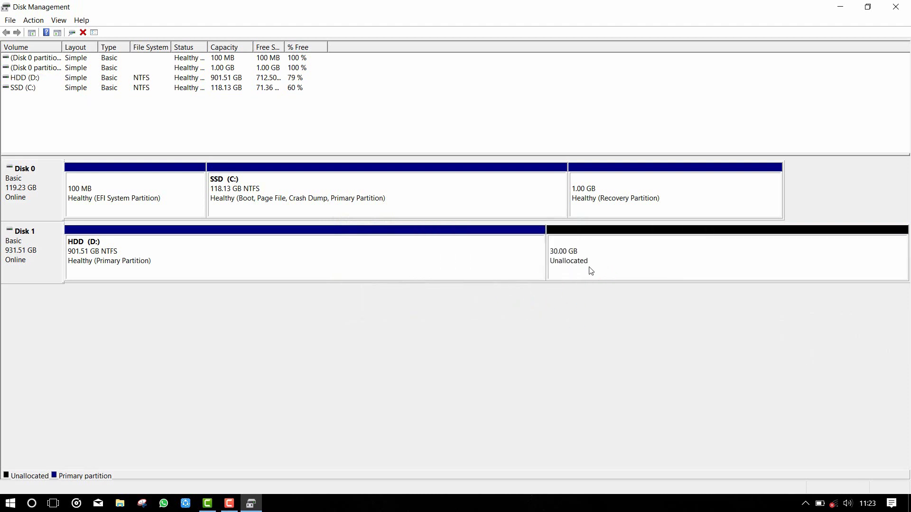
# - Check which volume actions are offered for the unallocated space and the HDD (D:) partition on Disk 1
pyautogui.rightClick(464, 258)
pyautogui.rightClick(627, 262)
pyautogui.rightClick(627, 262)
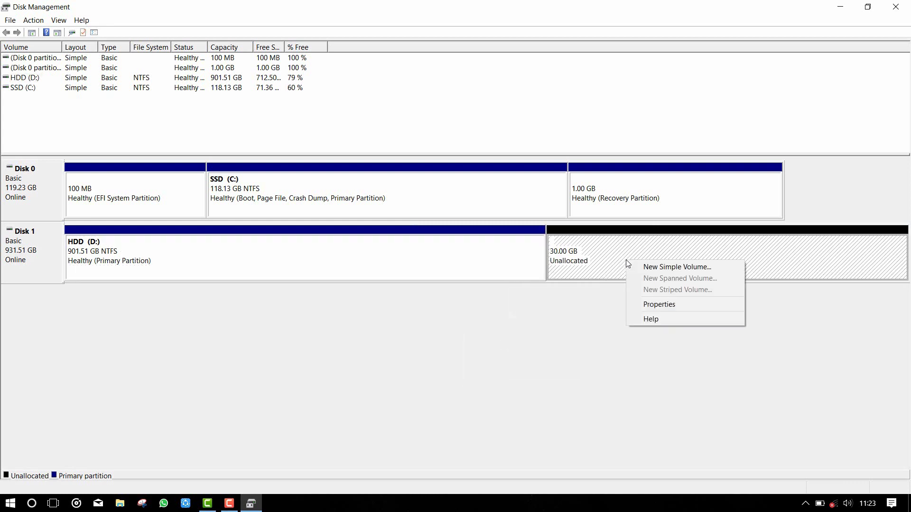
pyautogui.click(603, 260)
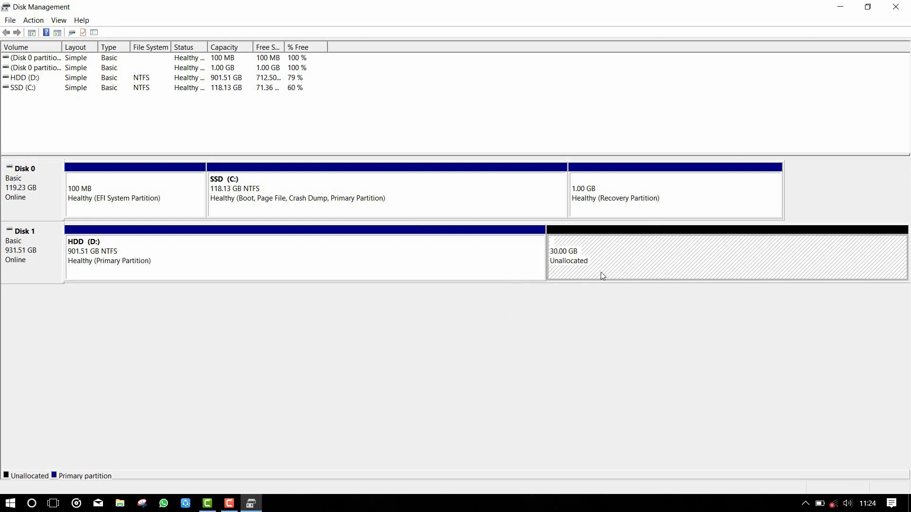
pyautogui.click(441, 254)
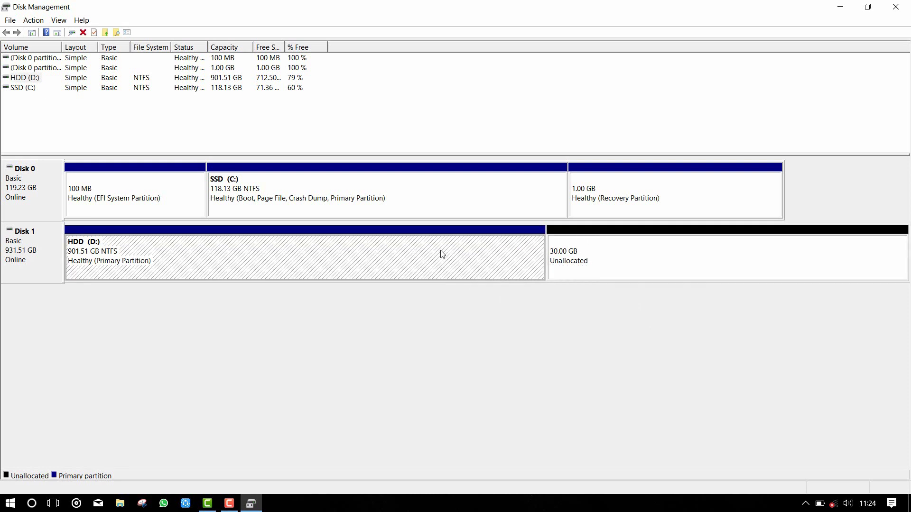
pyautogui.rightClick(464, 262)
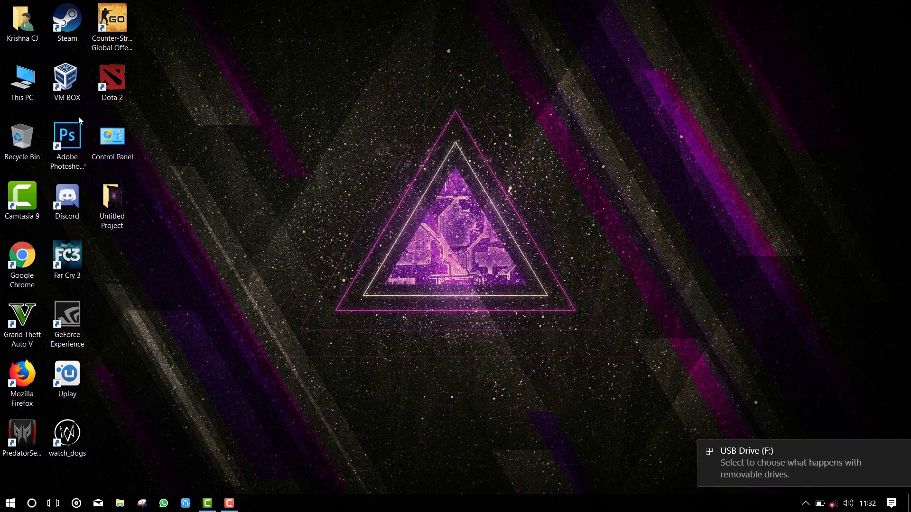
# - Check the USB Drive (F:) and its free space in This PC, and close the window
pyautogui.doubleClick(4, 101)
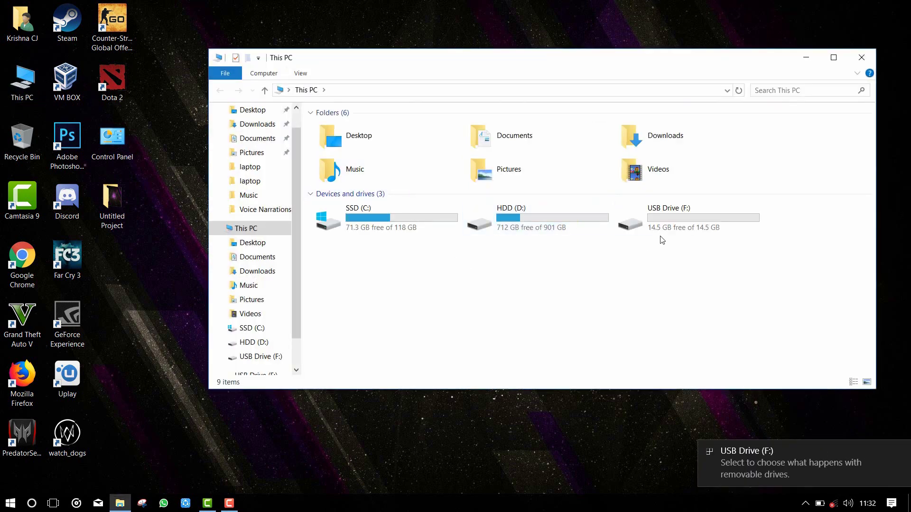
pyautogui.click(646, 216)
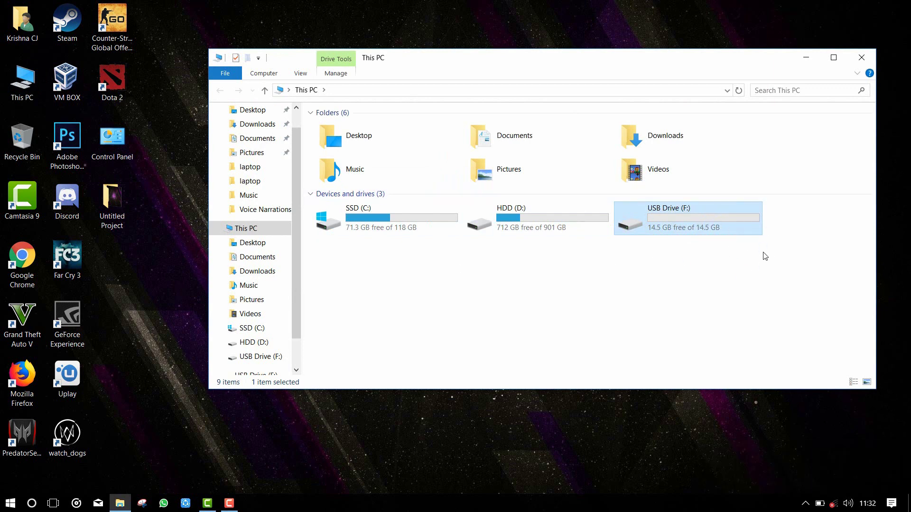
pyautogui.click(782, 296)
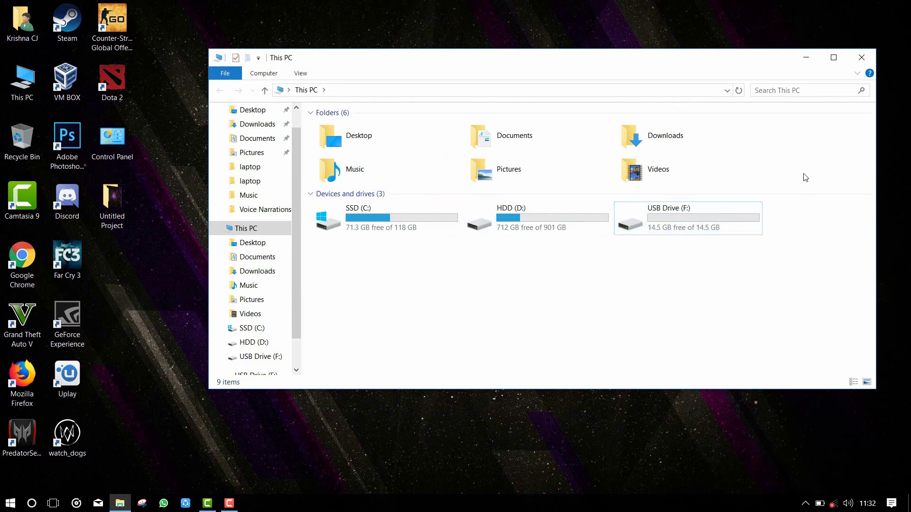
pyautogui.click(861, 58)
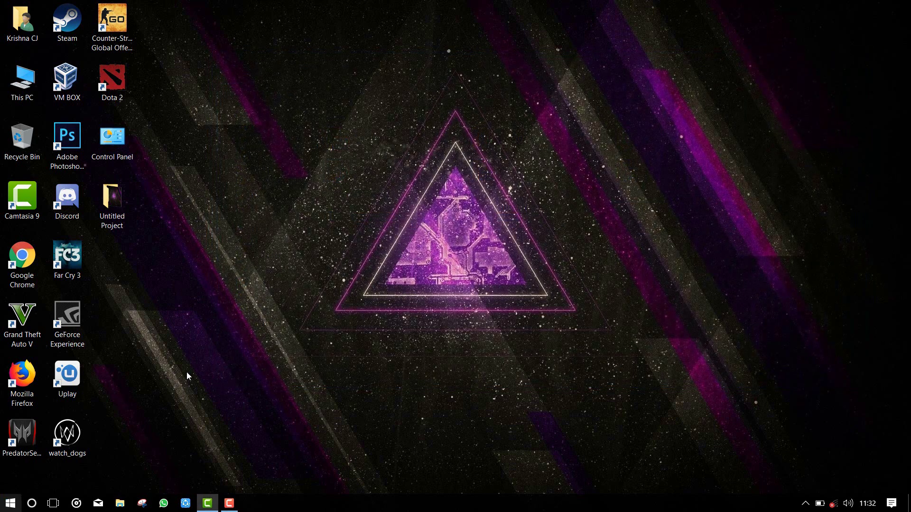
# - Search Windows Settings for "recov" and start Create a recovery drive
pyautogui.rightClick(7, 502)
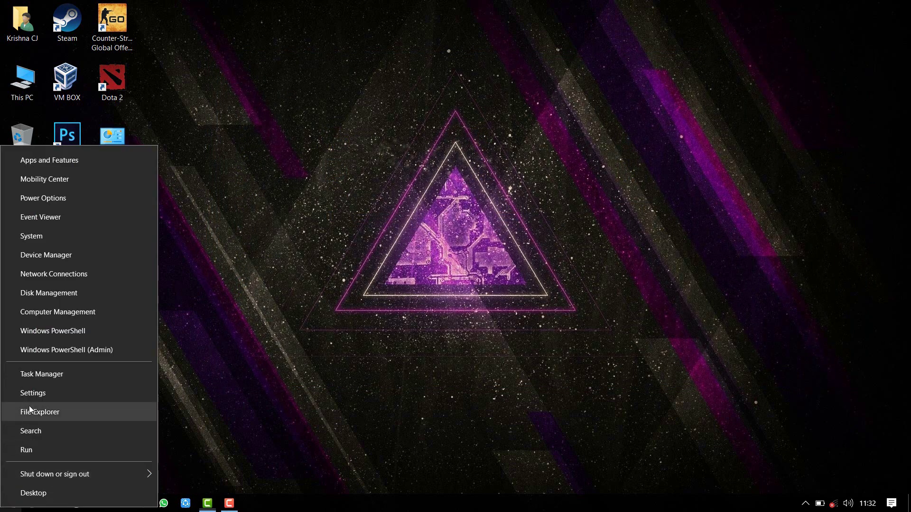
pyautogui.click(57, 393)
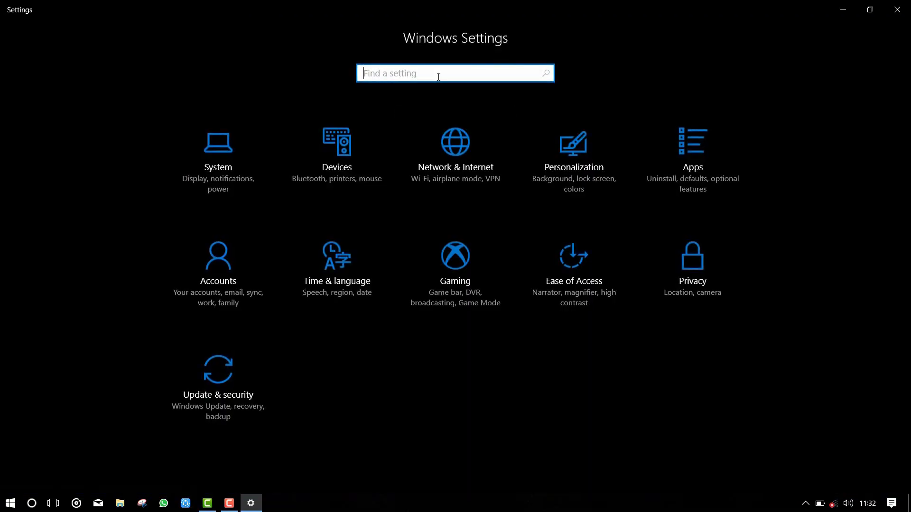
pyautogui.write('recovr')
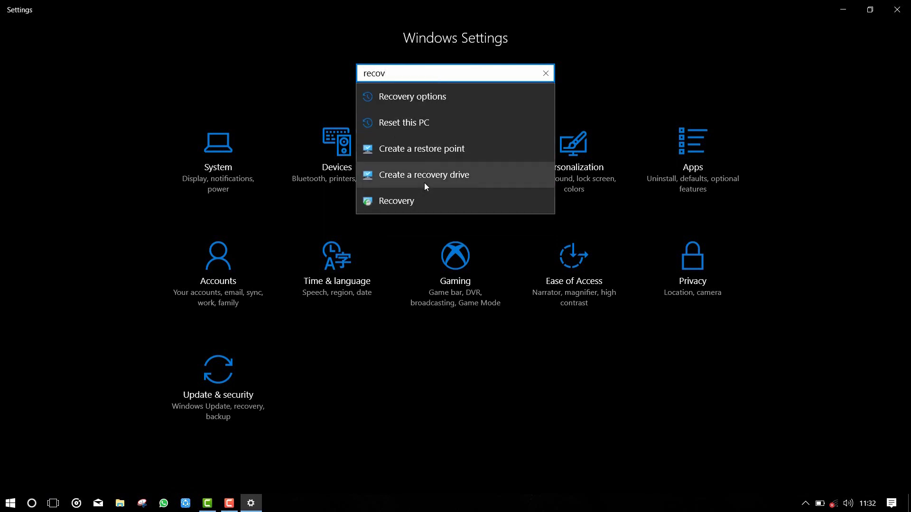
pyautogui.click(426, 180)
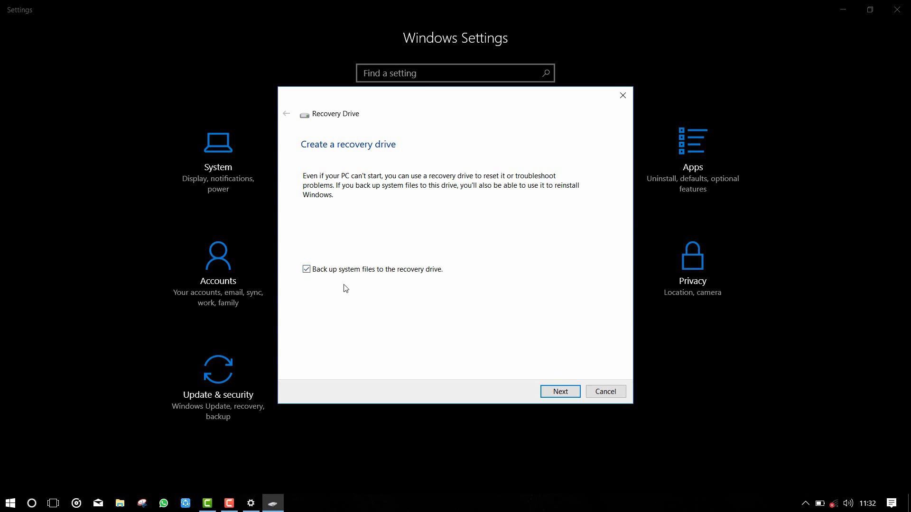
# - Exclude the system files backup from the recovery drive and choose F:\ as the USB flash drive, minimizing the Settings window
pyautogui.click(308, 273)
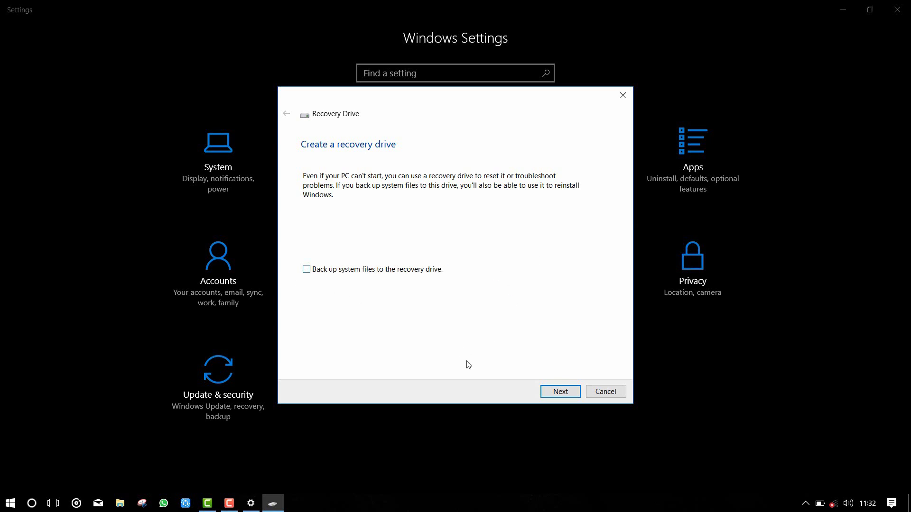
pyautogui.click(558, 394)
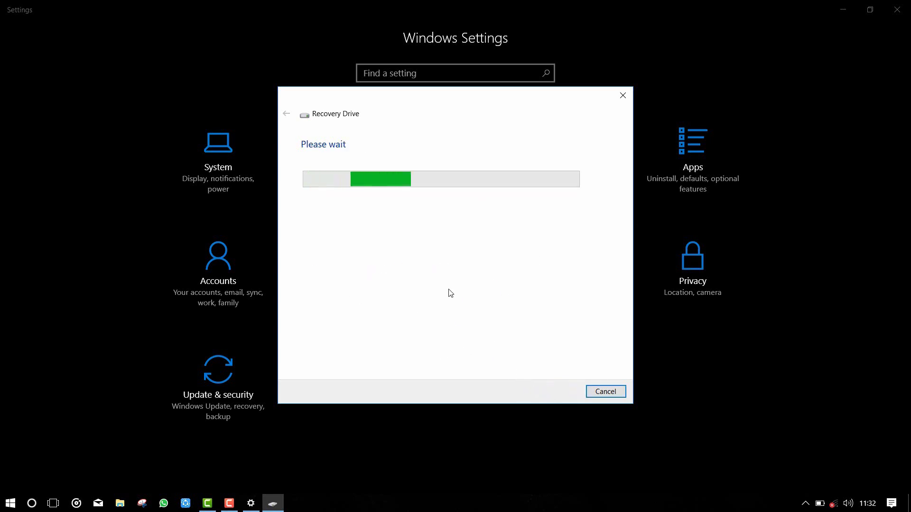
pyautogui.click(843, 9)
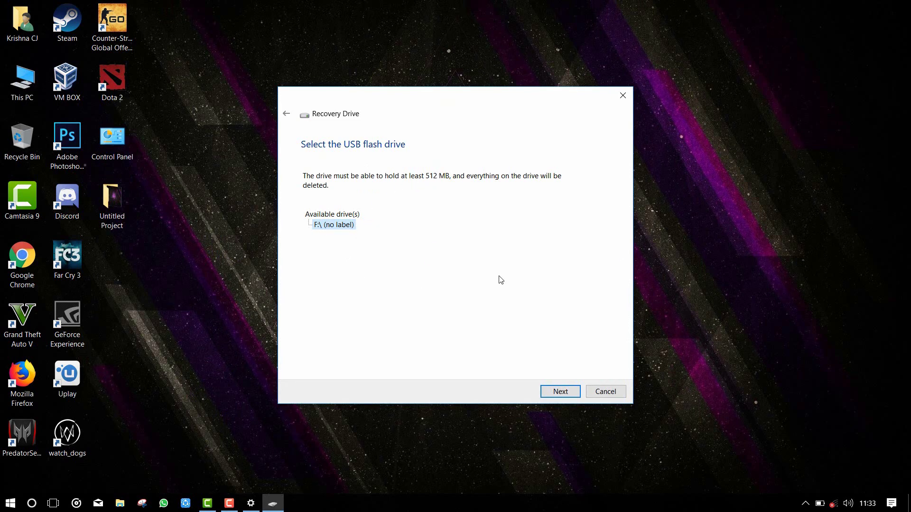
pyautogui.click(551, 391)
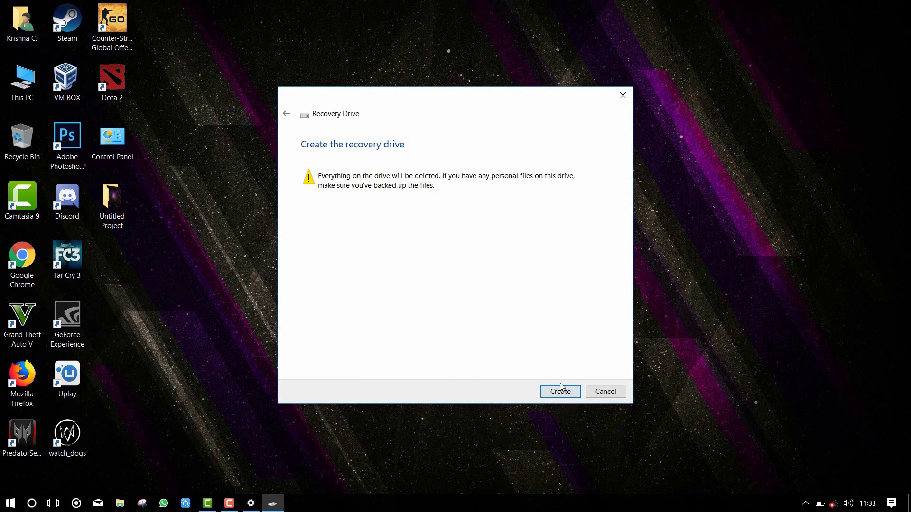
# - Create the recovery drive on the USB flash drive and finish the wizard
pyautogui.moveTo(437, 98); pyautogui.dragTo(450, 62)
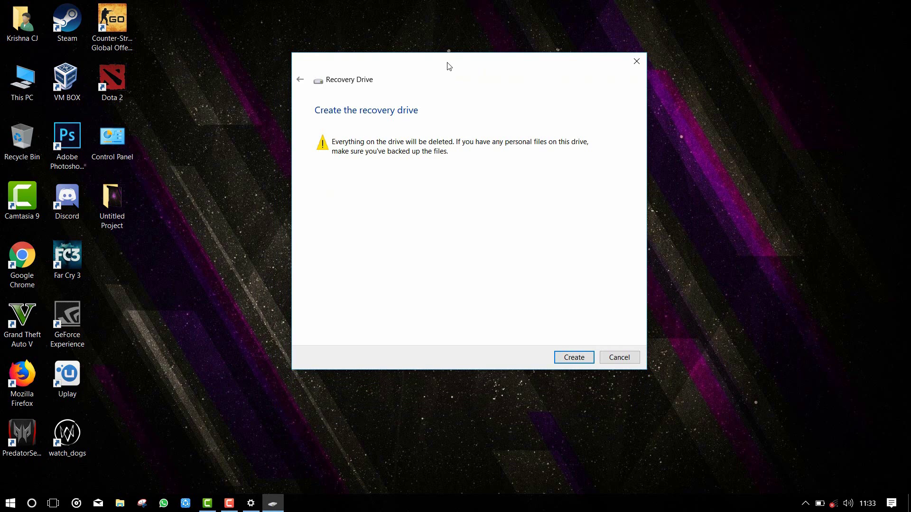
pyautogui.click(573, 358)
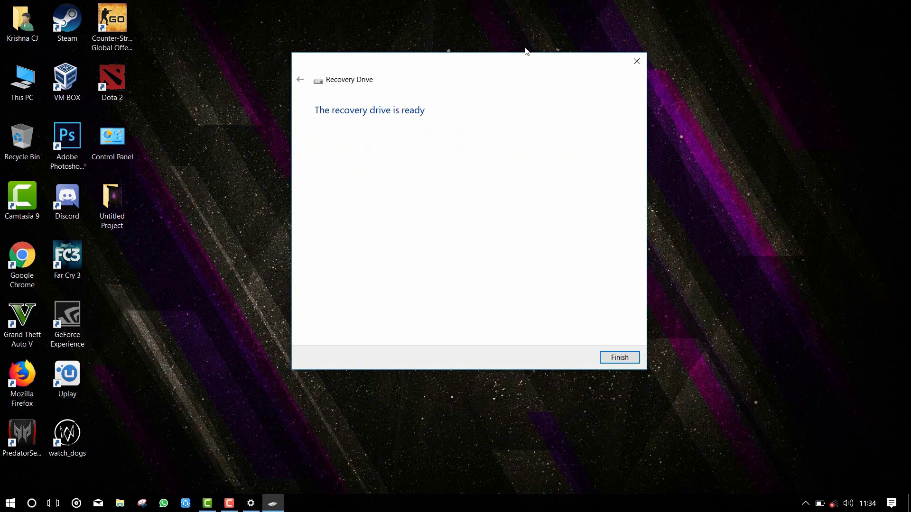
pyautogui.moveTo(506, 67); pyautogui.dragTo(481, 51)
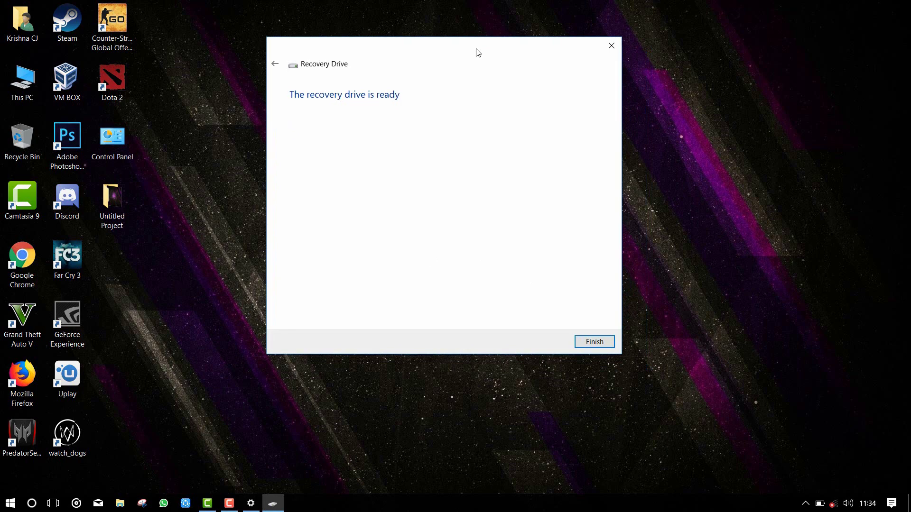
pyautogui.click(596, 342)
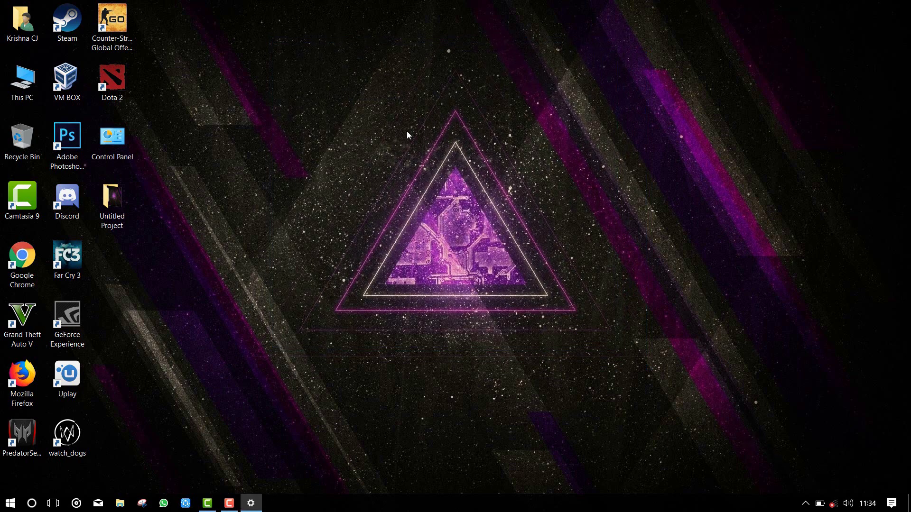